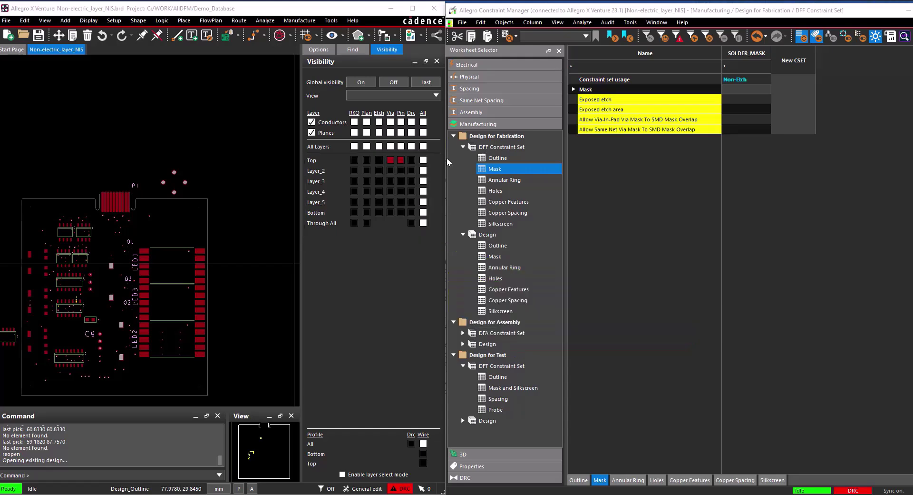
Step: Open the Design for Fabrication Mask worksheet and select the all-layers mask value cell
left_click(514, 258)
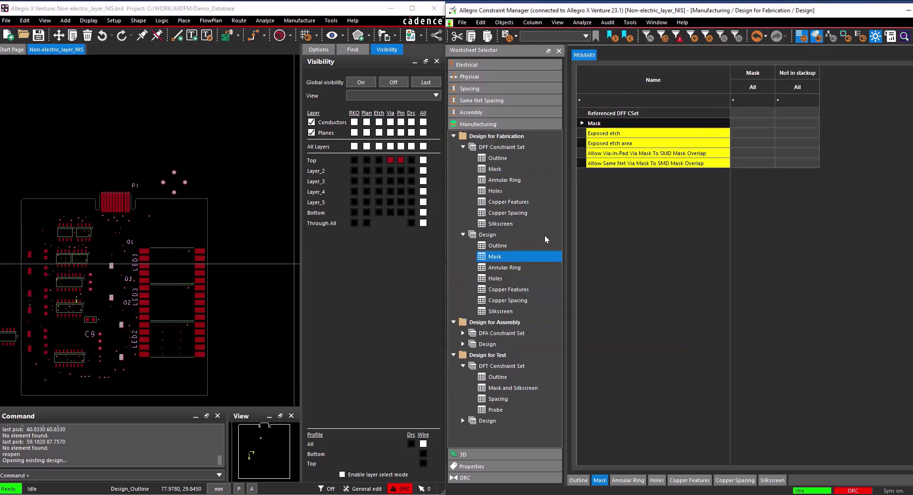
left_click(755, 114)
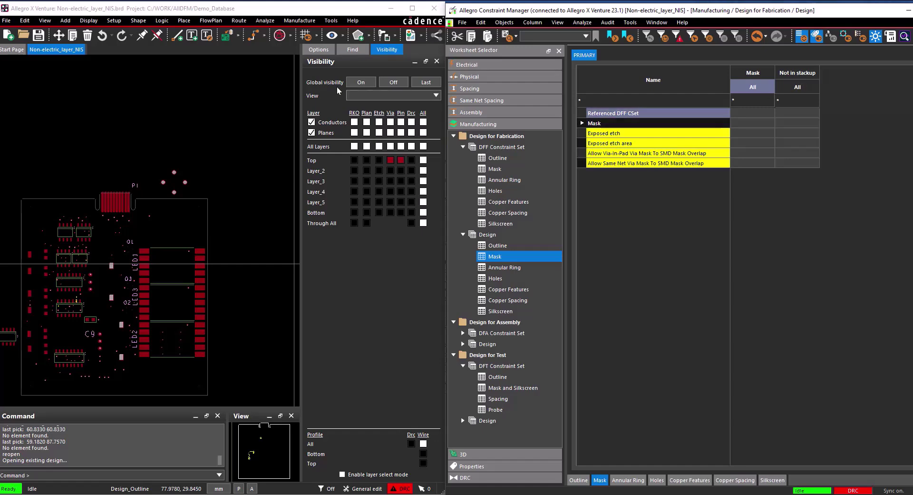
Step: Open the Cross-section editor from Setup and enlarge it to show more stack-up columns
left_click(118, 25)
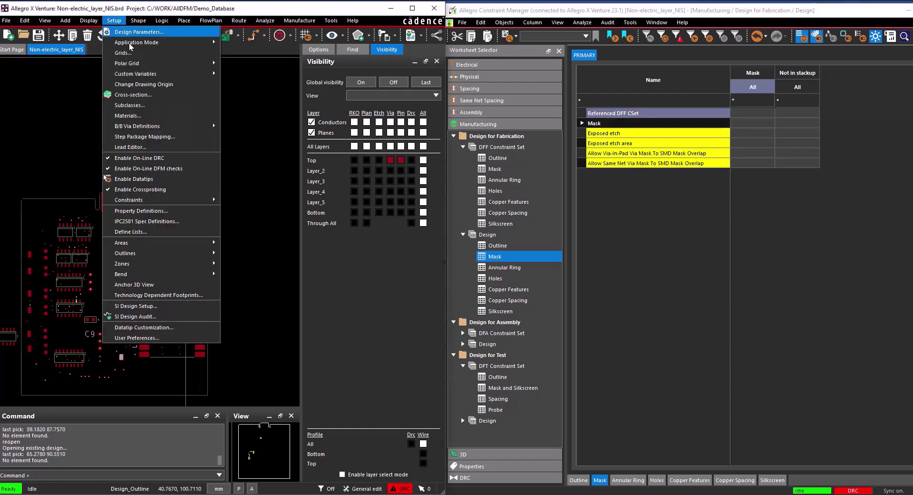
left_click(135, 97)
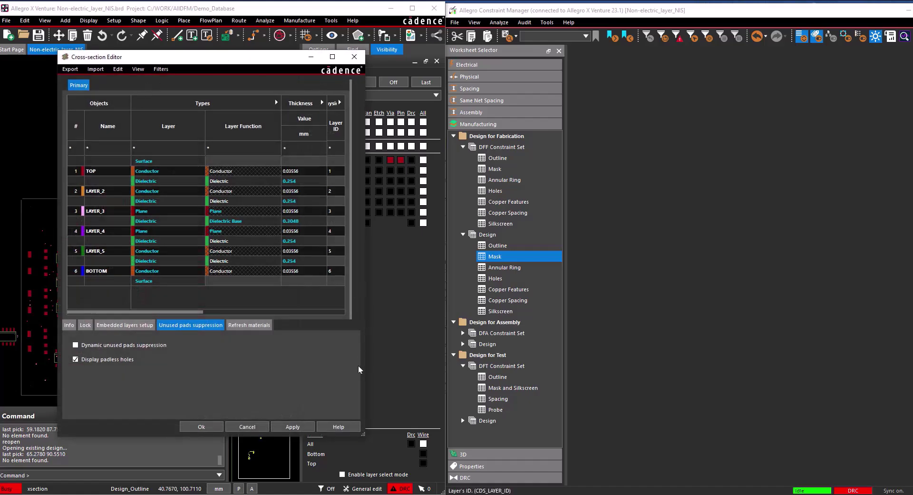
left_click_drag(361, 434, 567, 471)
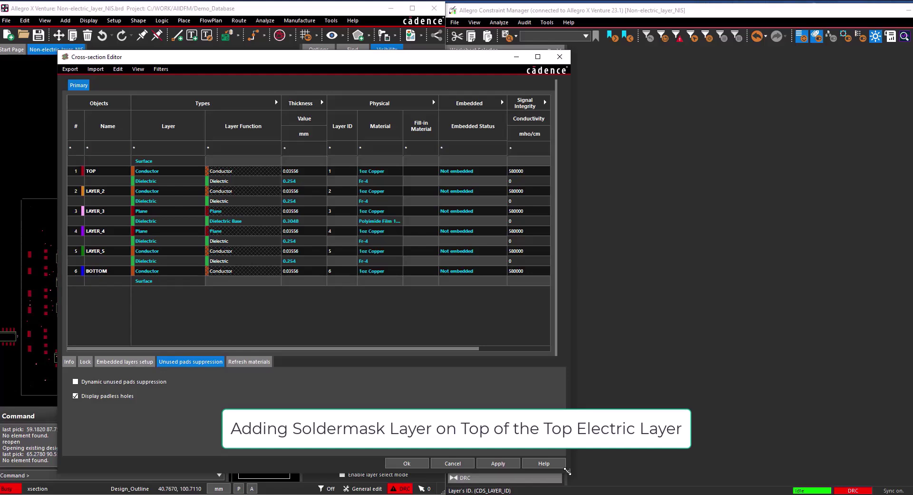
Step: Add a Design-defined Soldermask Top layer above the TOP conductor
left_click(89, 173)
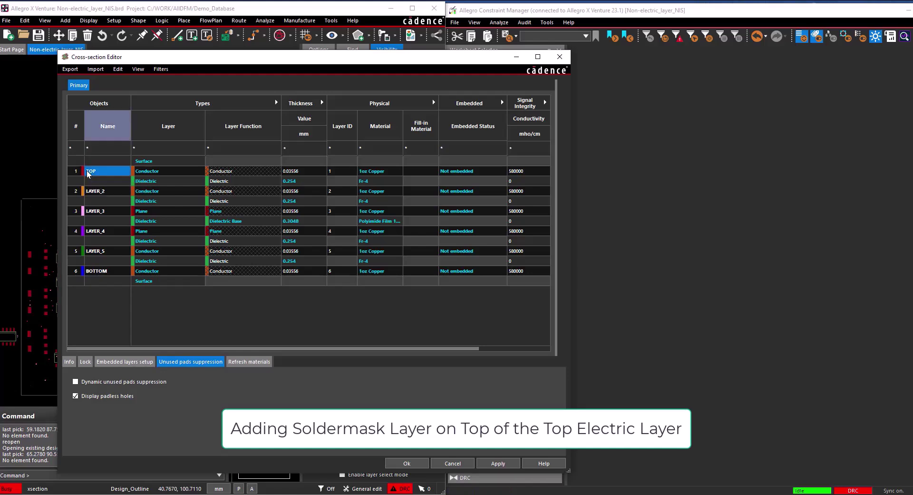
right_click(88, 174)
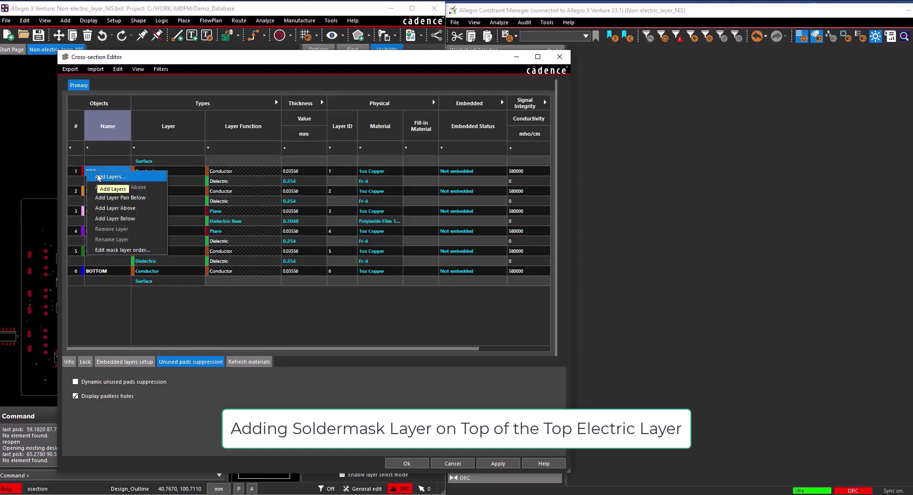
left_click(98, 177)
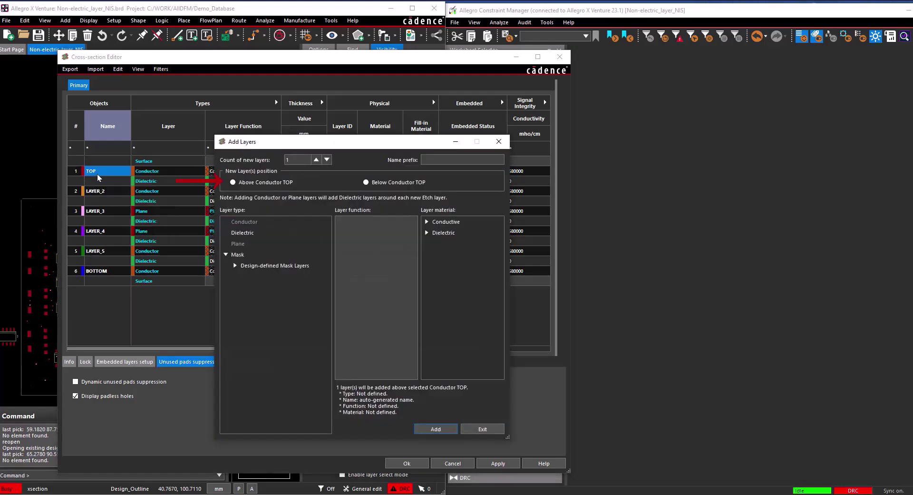
left_click(234, 182)
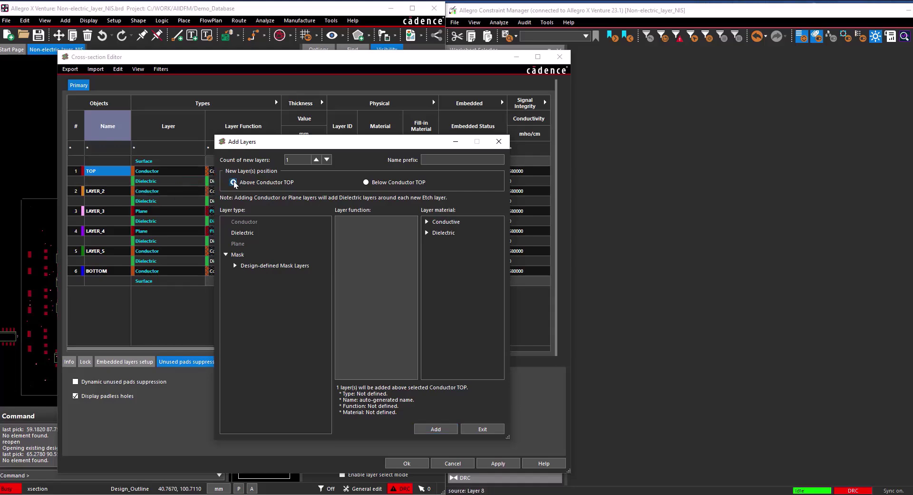
left_click(234, 265)
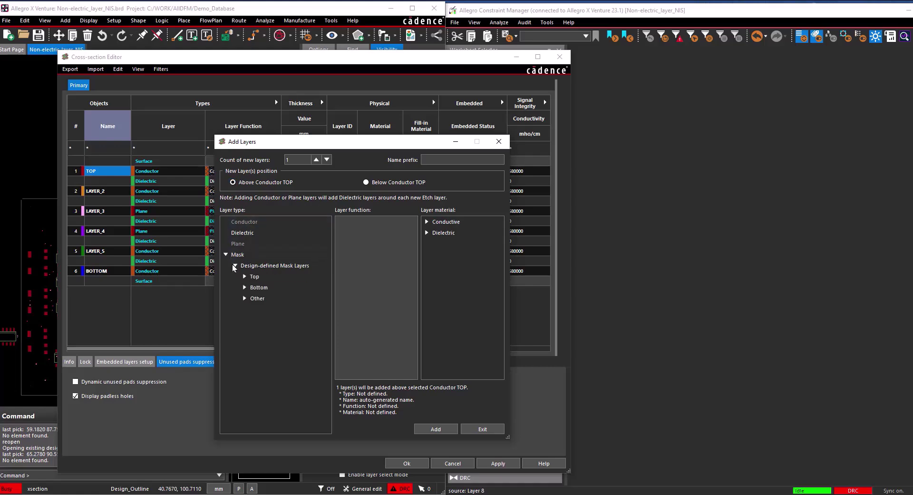
left_click(245, 276)
scroll(266, 240, "down", 2)
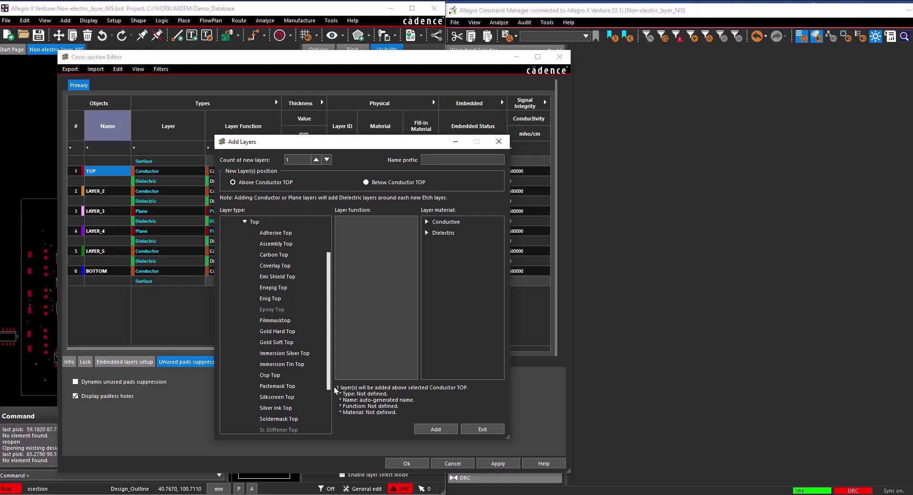
left_click(302, 419)
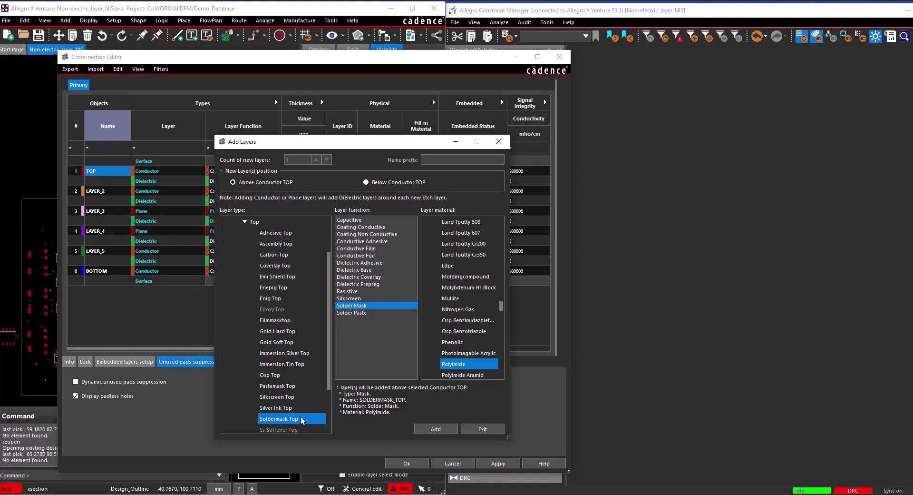
left_click(429, 428)
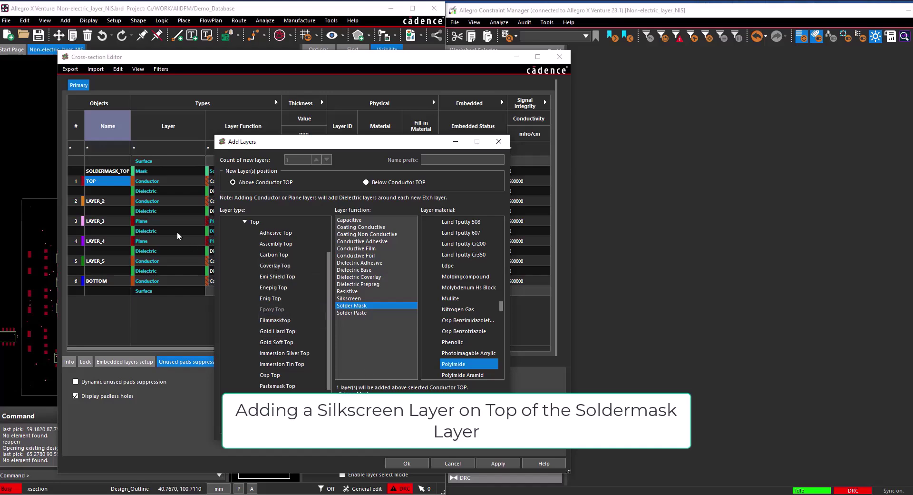
Step: Add a Silkscreen Top layer above SOLDERMASK_TOP in the stack-up
left_click(92, 172)
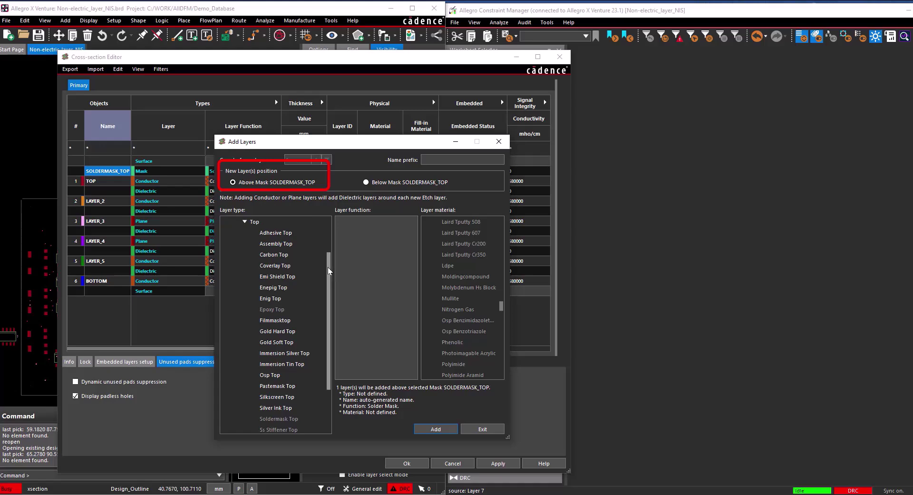
left_click(290, 401)
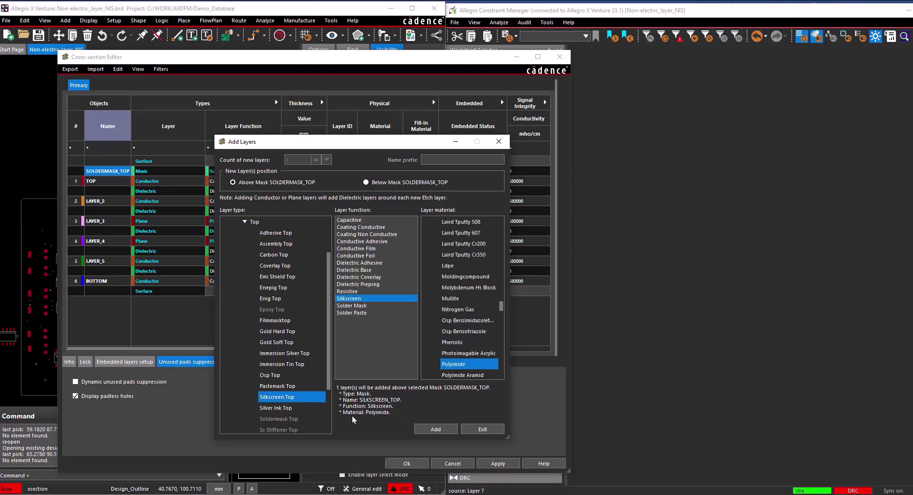
left_click(430, 430)
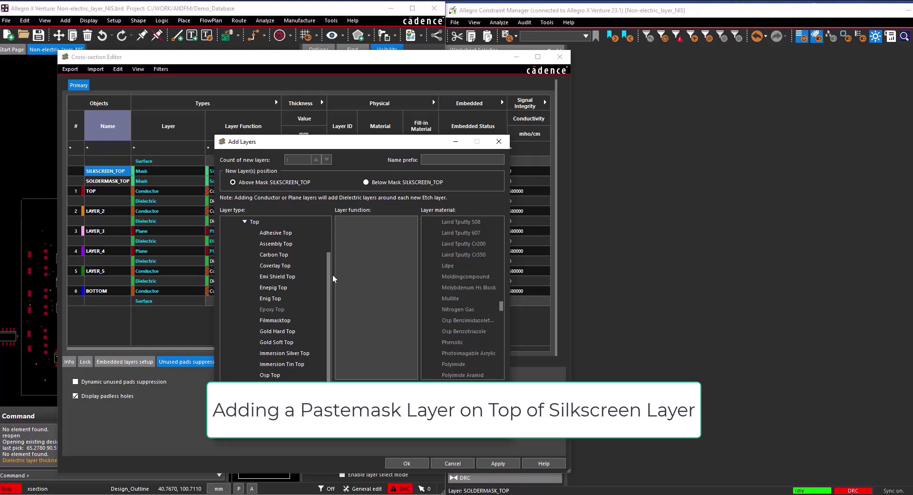
Step: With SILKSCREEN_TOP as reference, add a Pastemask Top layer using Solder Paste and Polyimide
left_click(128, 181)
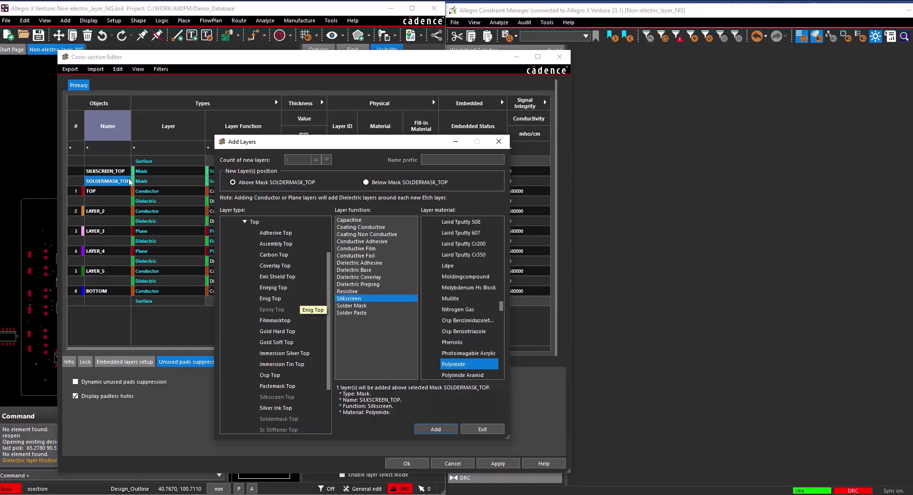
left_click(105, 171)
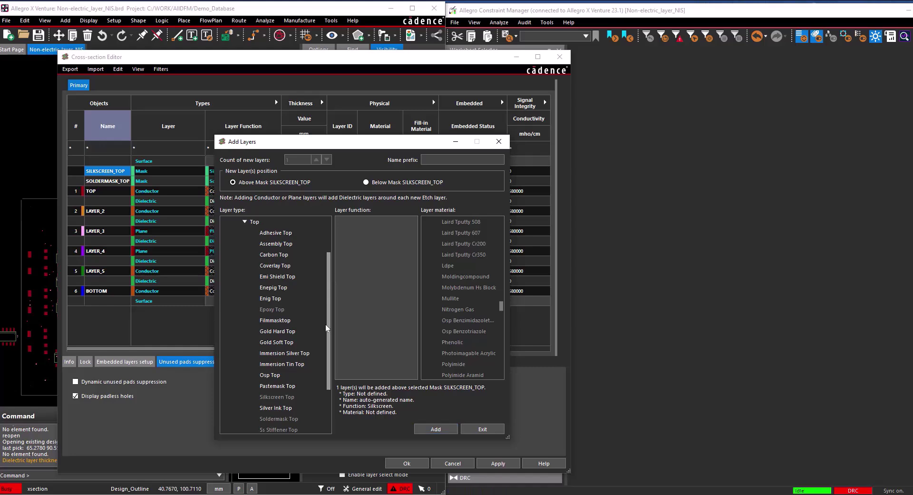
left_click(296, 385)
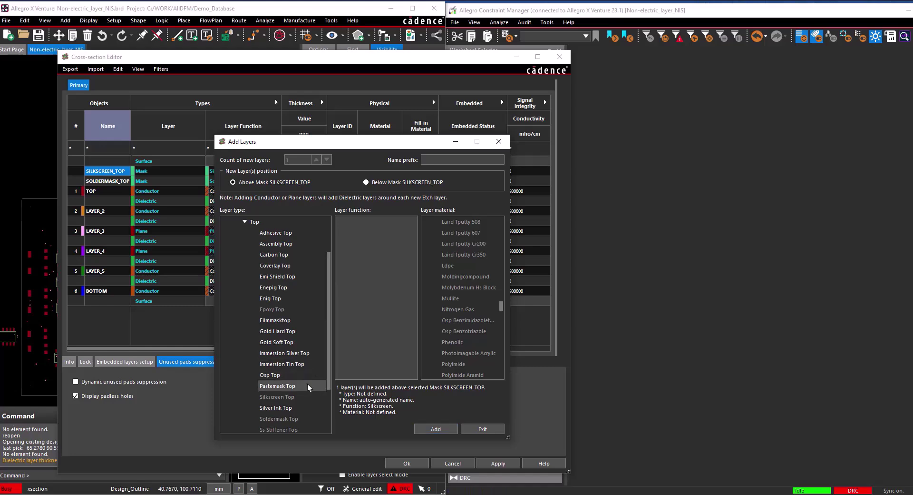
left_click(437, 433)
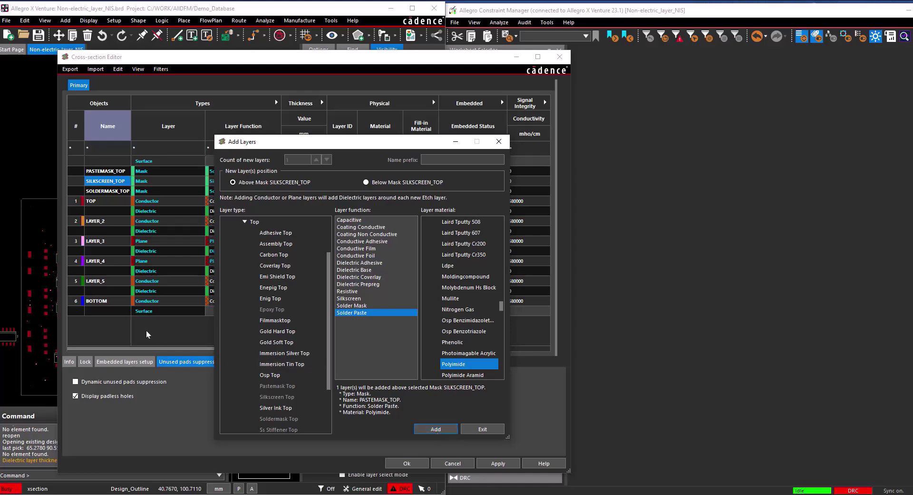
Step: Add a Soldermask Bottom layer below the BOTTOM conductor
left_click(113, 303)
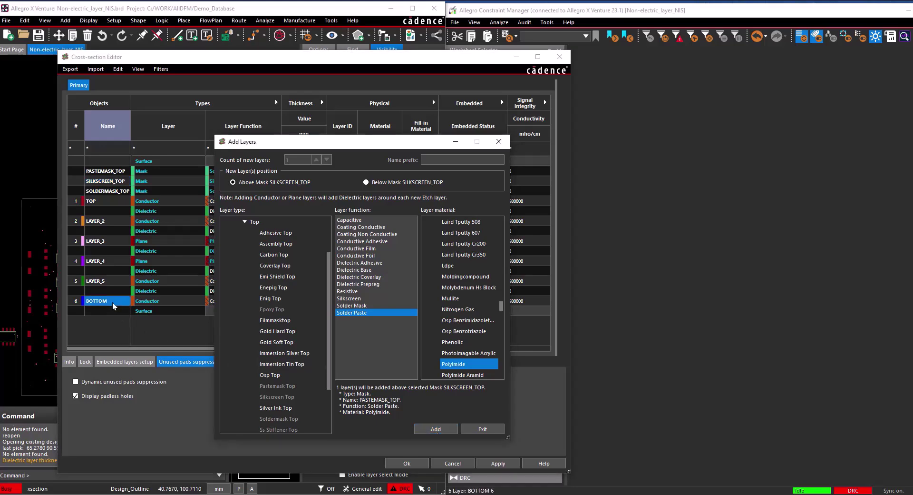
left_click(380, 185)
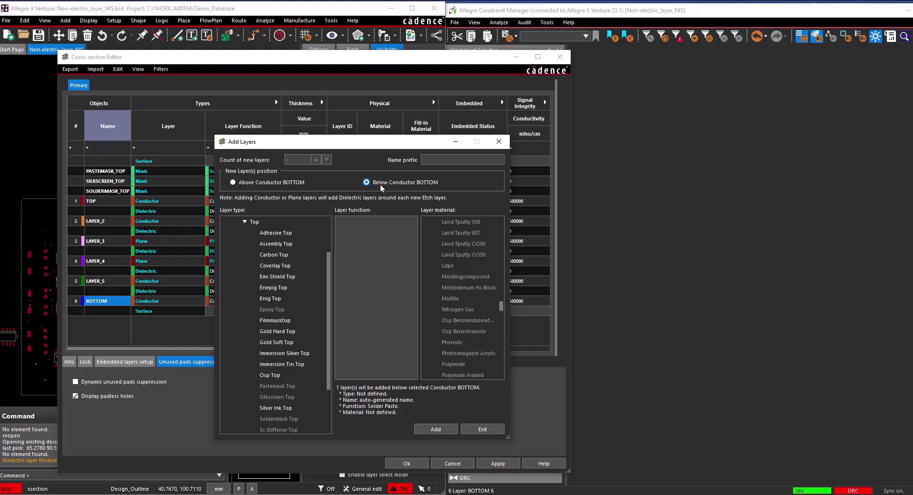
scroll(285, 361, "down", 3)
left_click(245, 408)
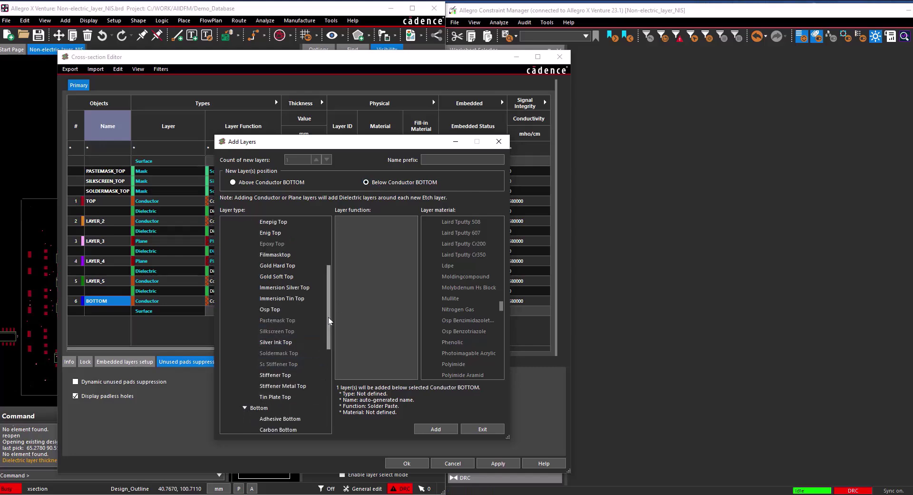
left_click_drag(330, 320, 340, 389)
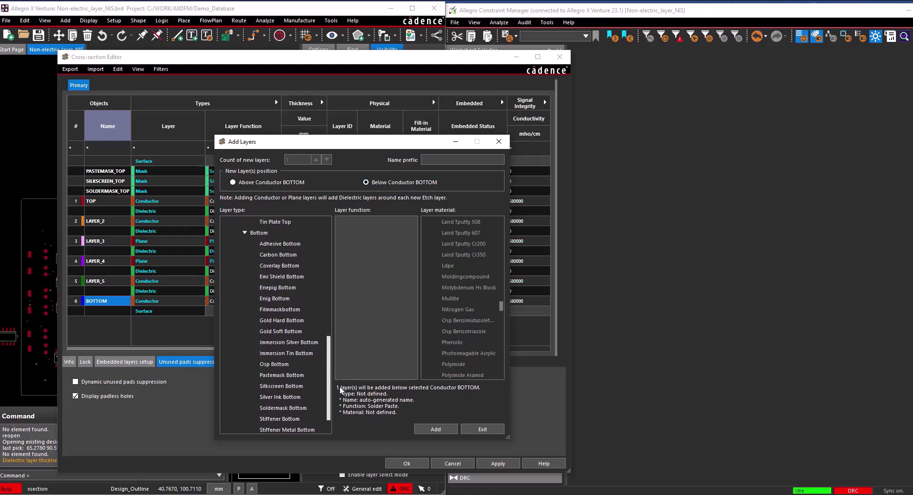
left_click(284, 408)
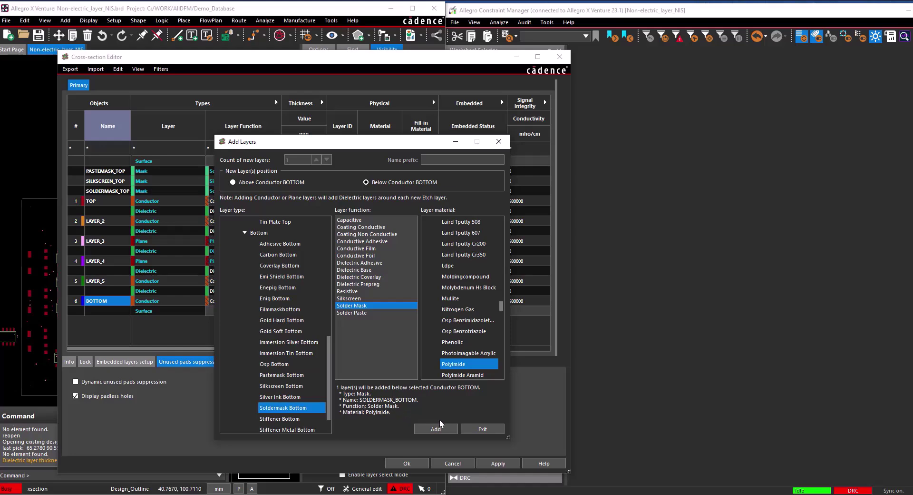
left_click(445, 433)
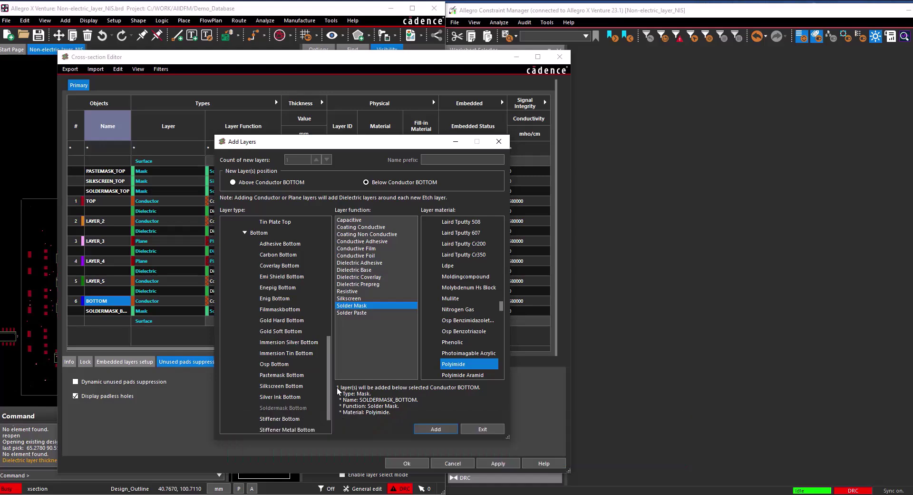
Step: Add a Silkscreen Bottom layer beneath SOLDERMASK_BOTTOM
left_click(118, 312)
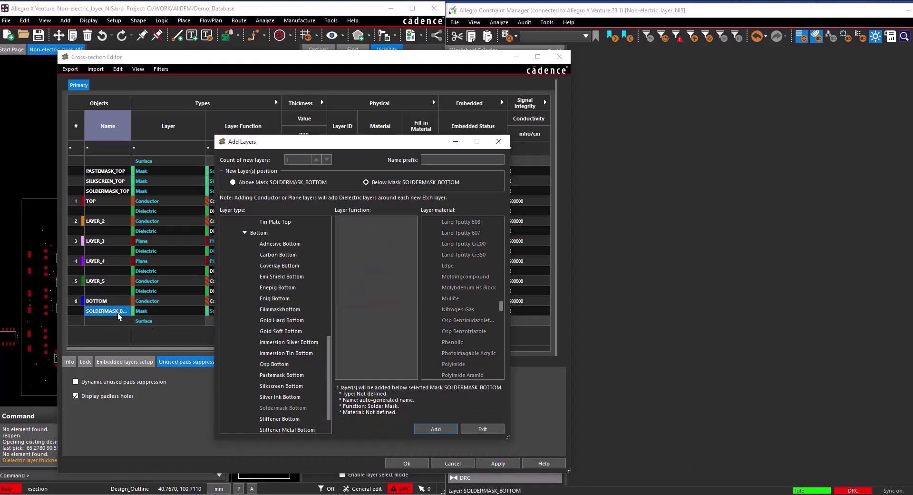
left_click(316, 387)
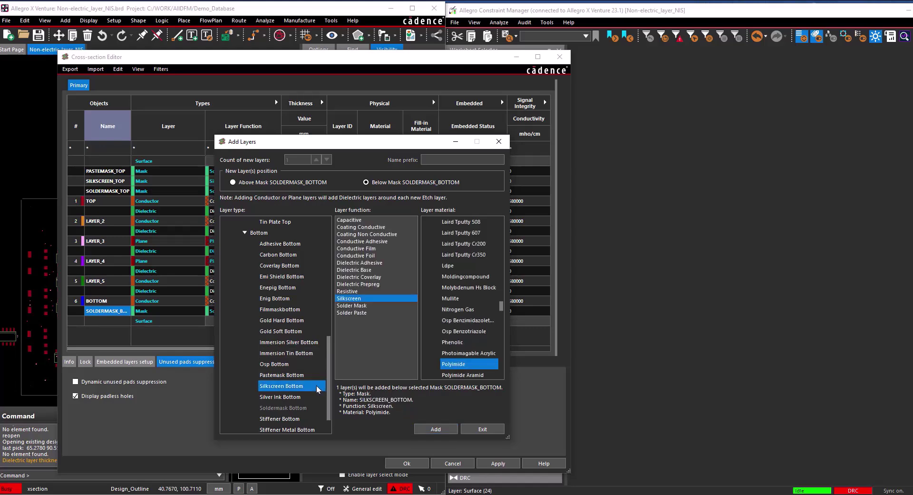
left_click(439, 429)
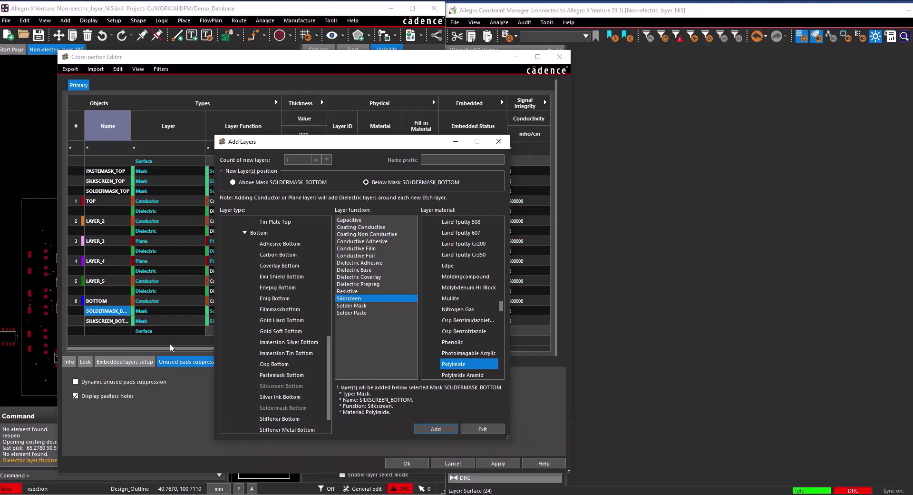
Step: Add a Pastemask Bottom layer beneath SILKSCREEN_BOTTOM
left_click(110, 321)
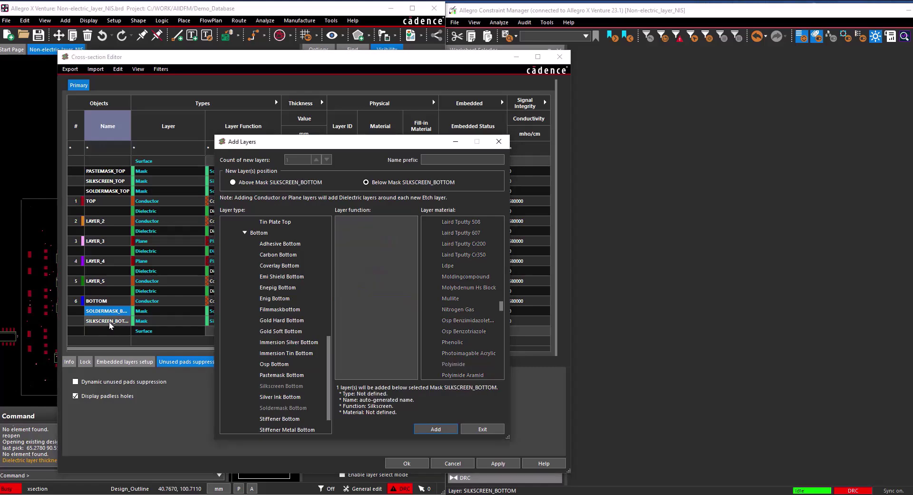
left_click(308, 375)
left_click(435, 428)
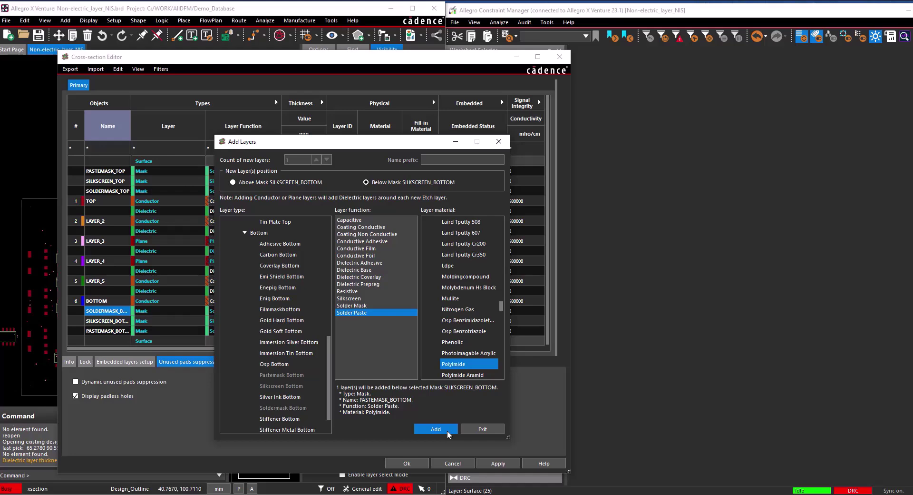
Step: Close Add Layers, then apply and confirm the stackup changes in the Cross-section Editor
left_click(474, 430)
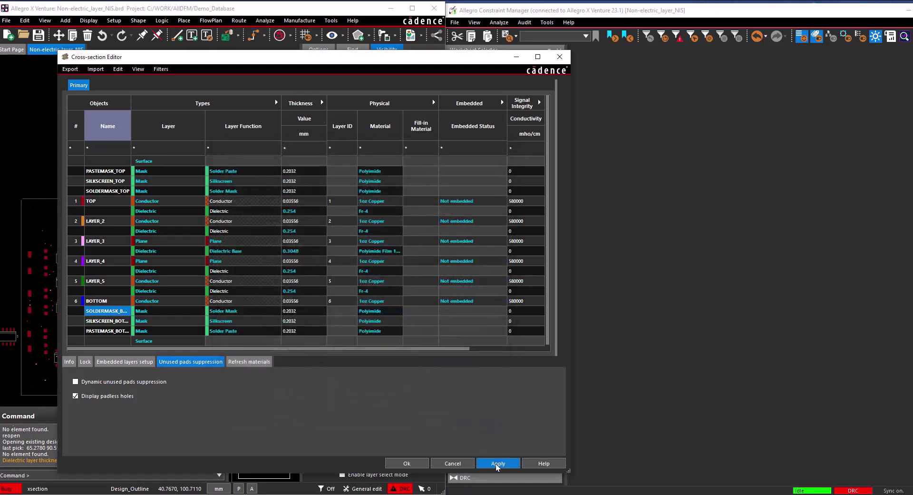
left_click(497, 465)
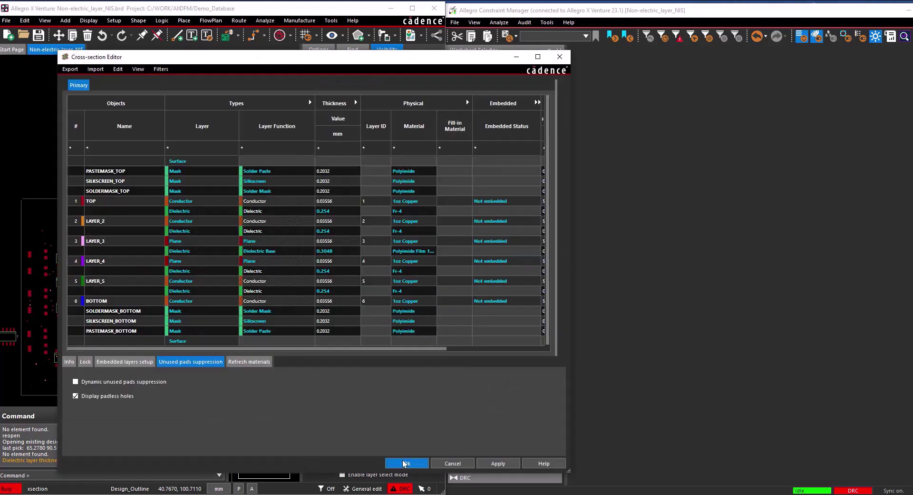
left_click(403, 459)
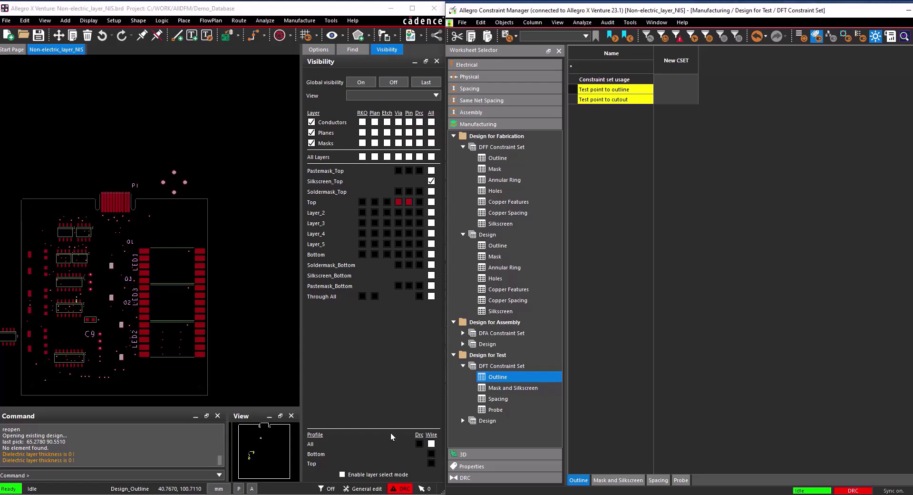
Step: Reopen the Design for Fabrication Mask worksheet and show PASTEMASK_TOP's Referenced DFF CSet choices
left_click(535, 257)
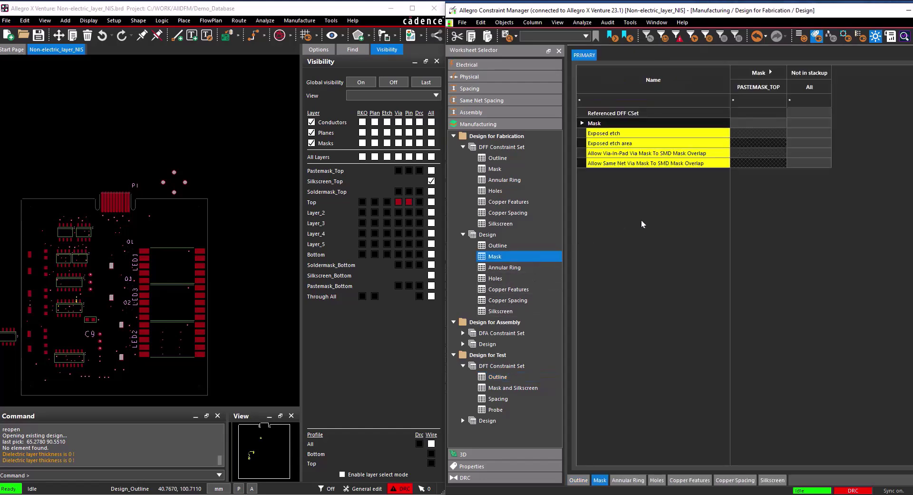
left_click(775, 112)
left_click(776, 113)
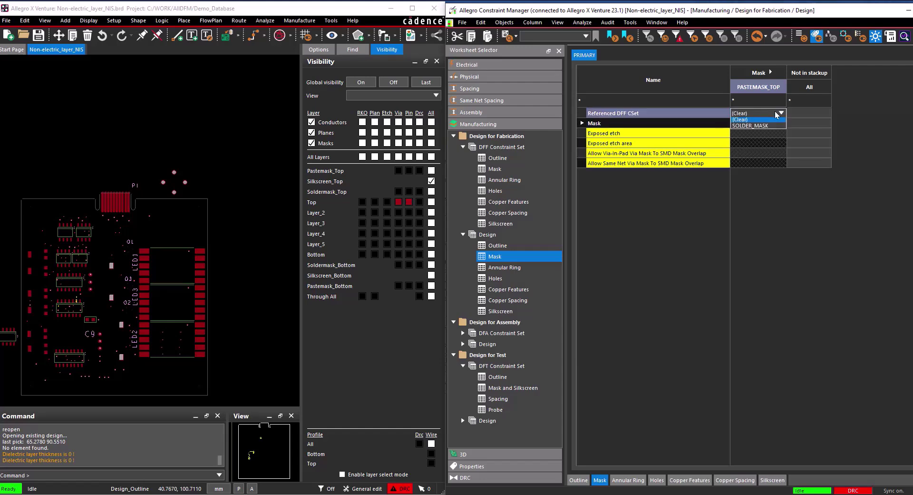